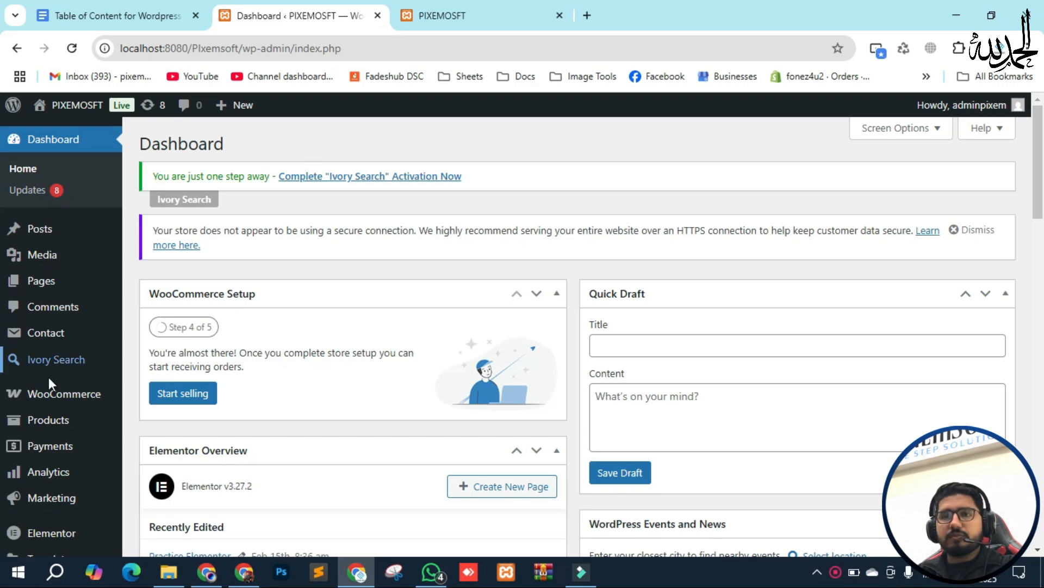
Step: Open the processing order from the WooCommerce orders list and review its status, customer details, items and totals
mouse_move(49, 396)
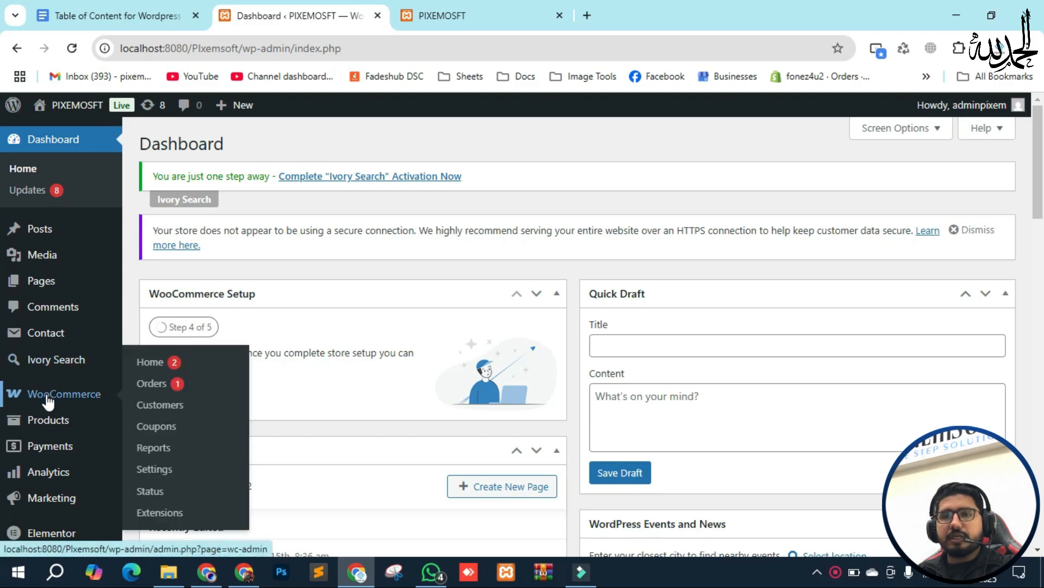
left_click(156, 385)
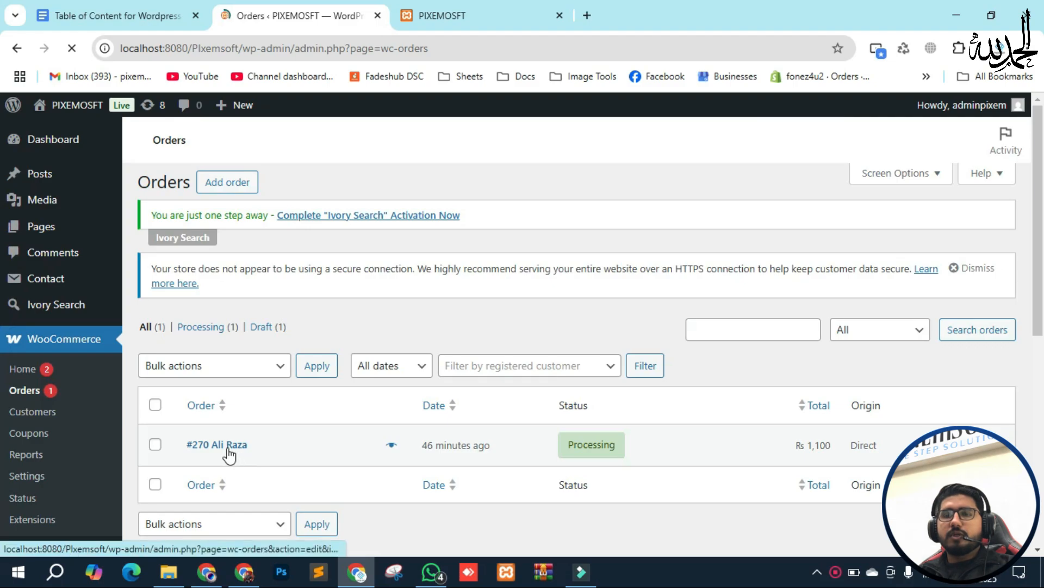
left_click(229, 452)
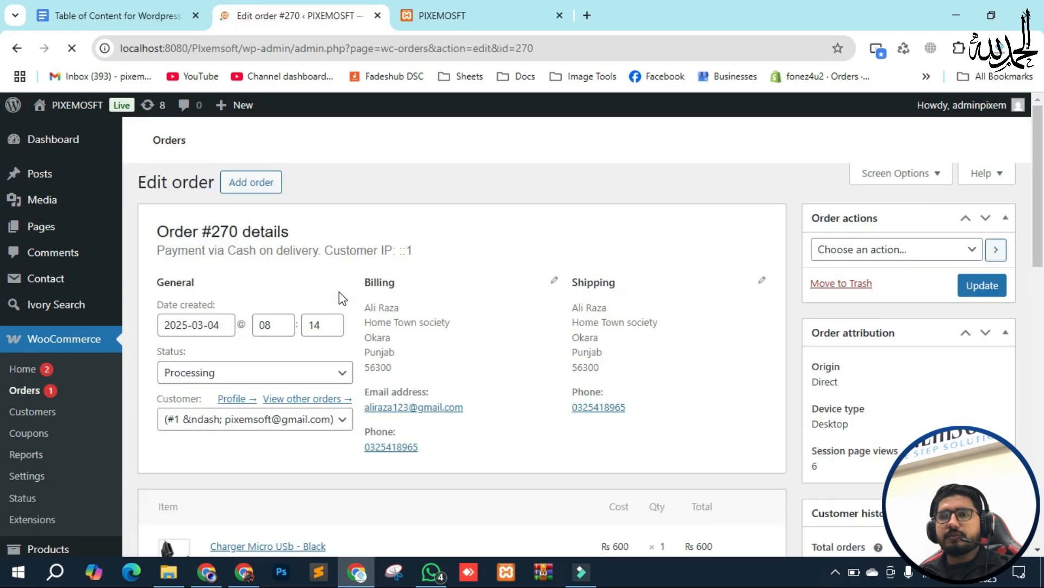
scroll(339, 292, "down", 3)
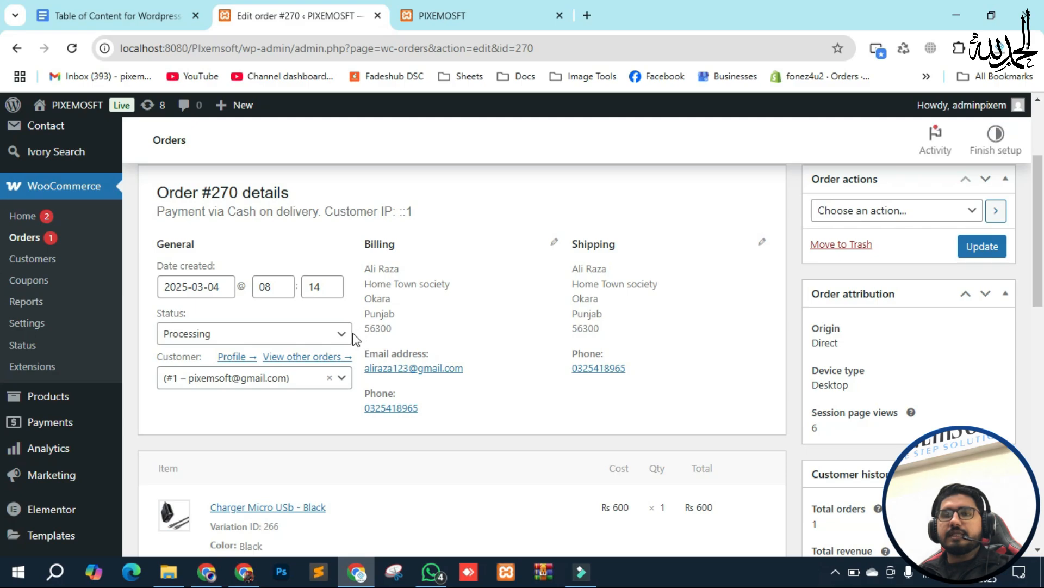
scroll(297, 435, "down", 3)
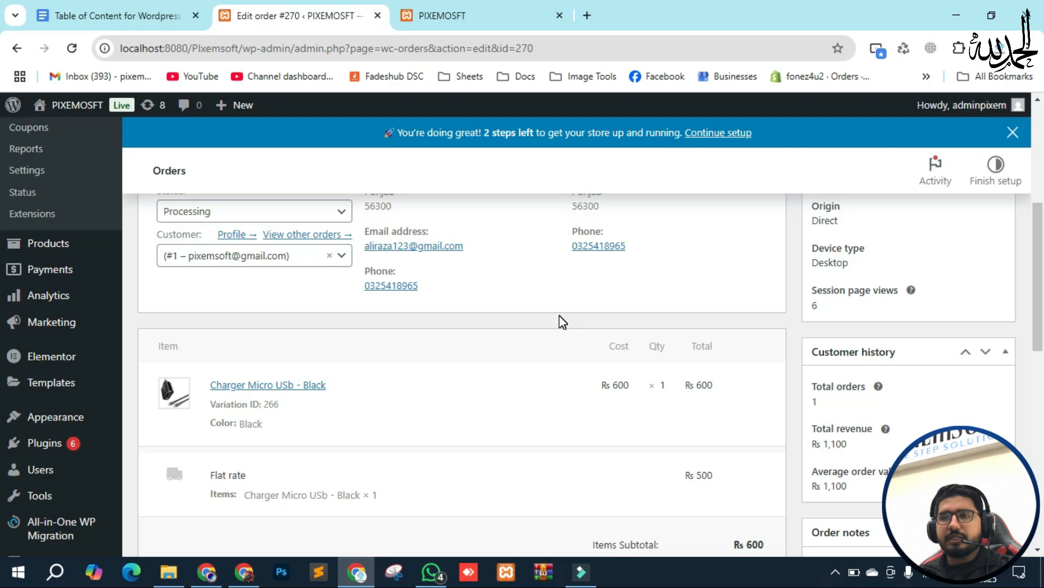
scroll(561, 318, "down", 2)
scroll(268, 337, "up", 5)
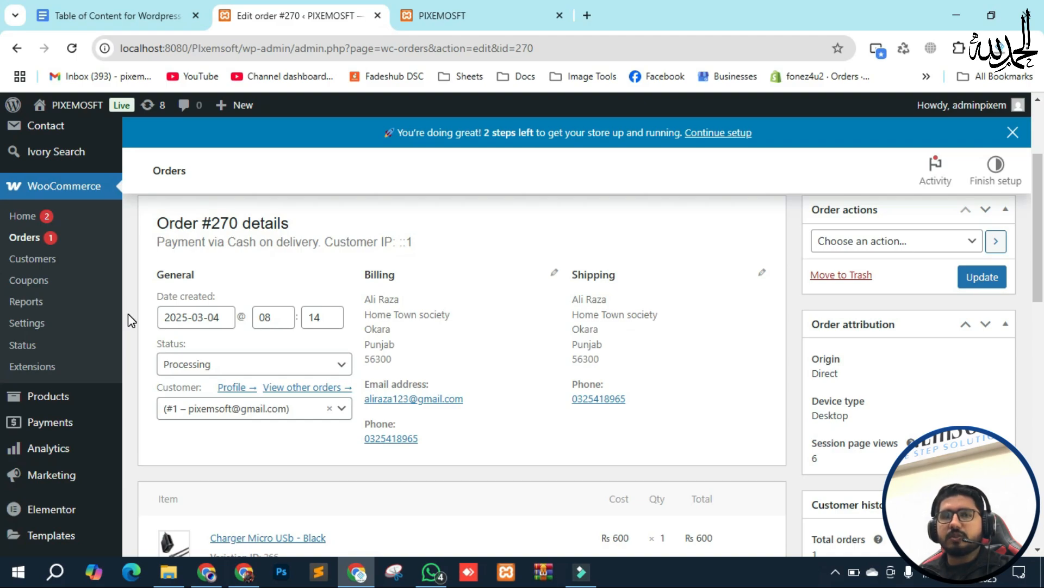
scroll(403, 340, "down", 3)
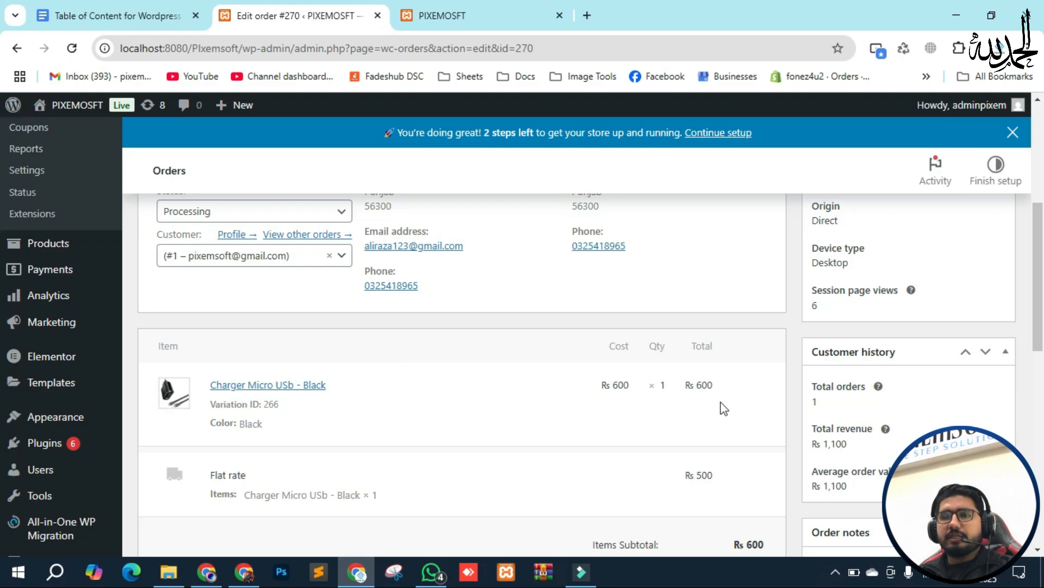
scroll(459, 411, "down", 3)
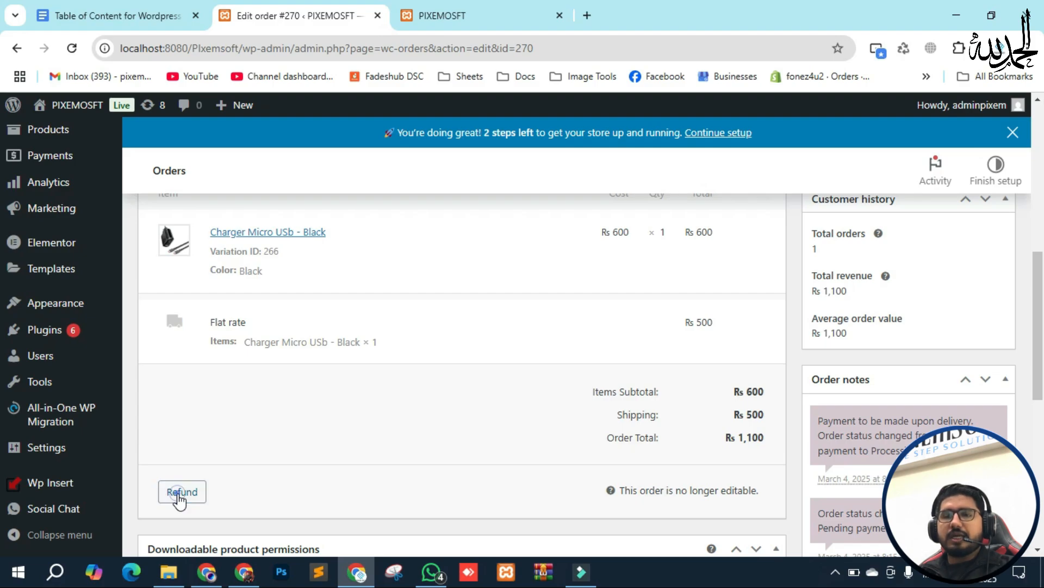
Step: Start a refund for the order and look over its item, shipping and restock fields
left_click(181, 492)
scroll(228, 414, "down", 2)
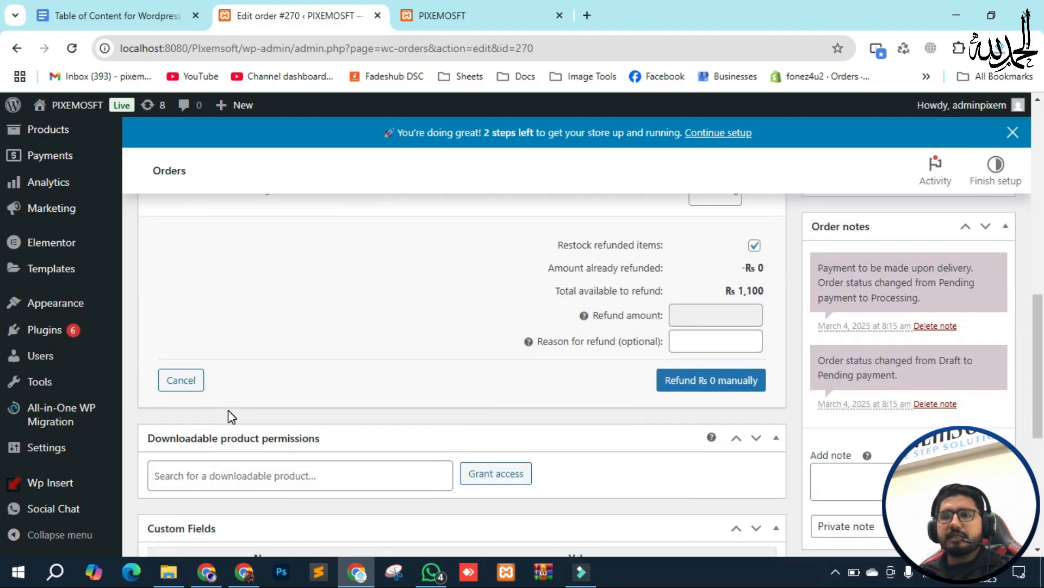
scroll(407, 365, "up", 1)
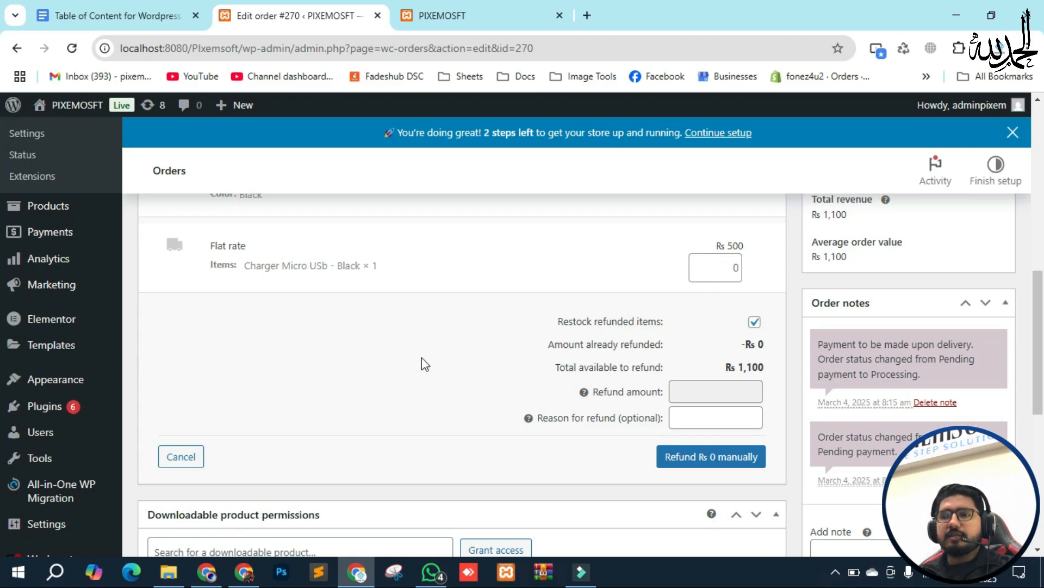
scroll(393, 384, "up", 1)
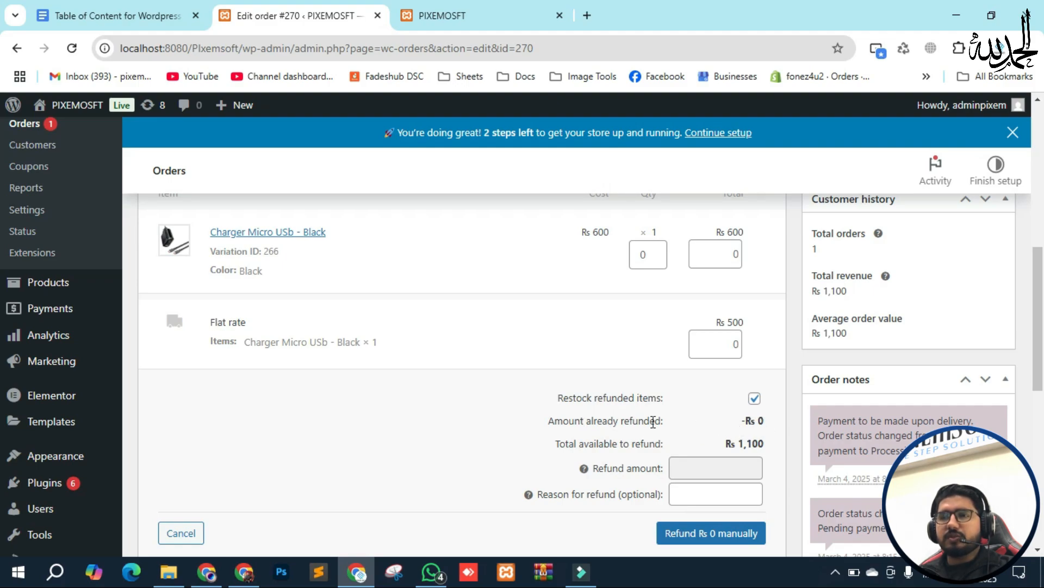
scroll(653, 381, "up", 2)
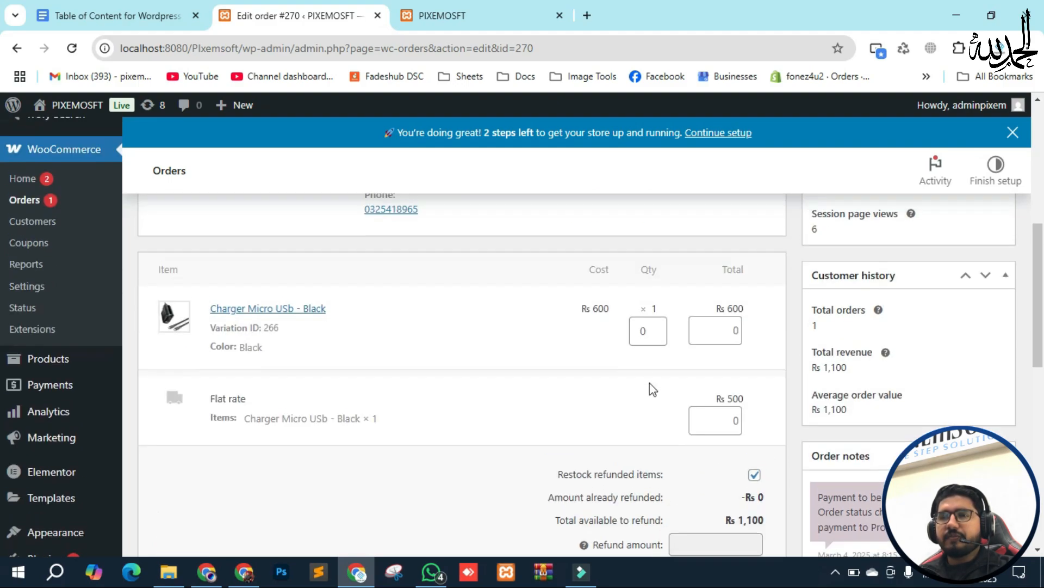
Step: Set the refund quantity of the Charger Micro USb - Black item to 1
left_click(658, 326)
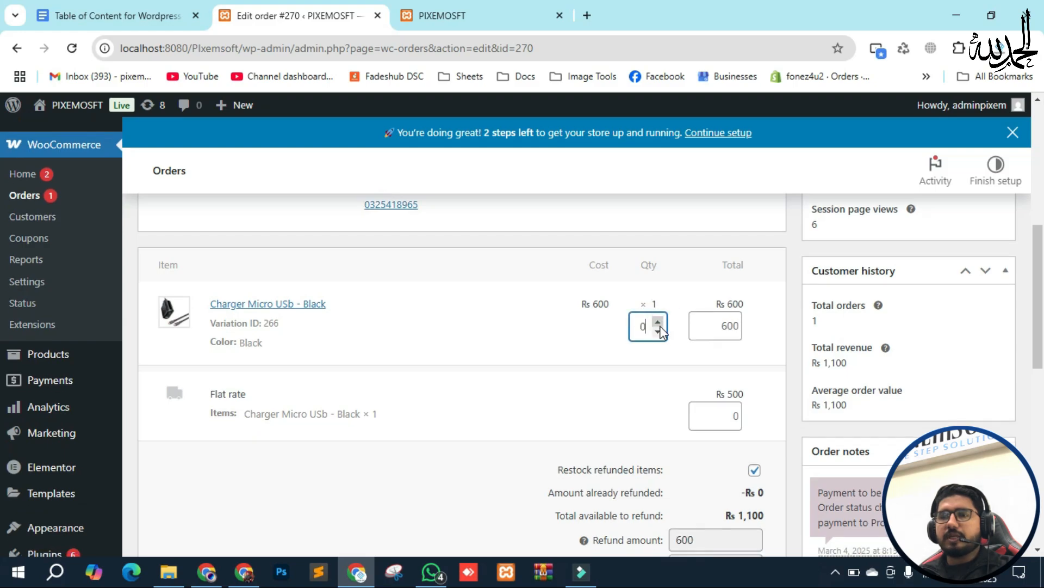
scroll(661, 331, "down", 2)
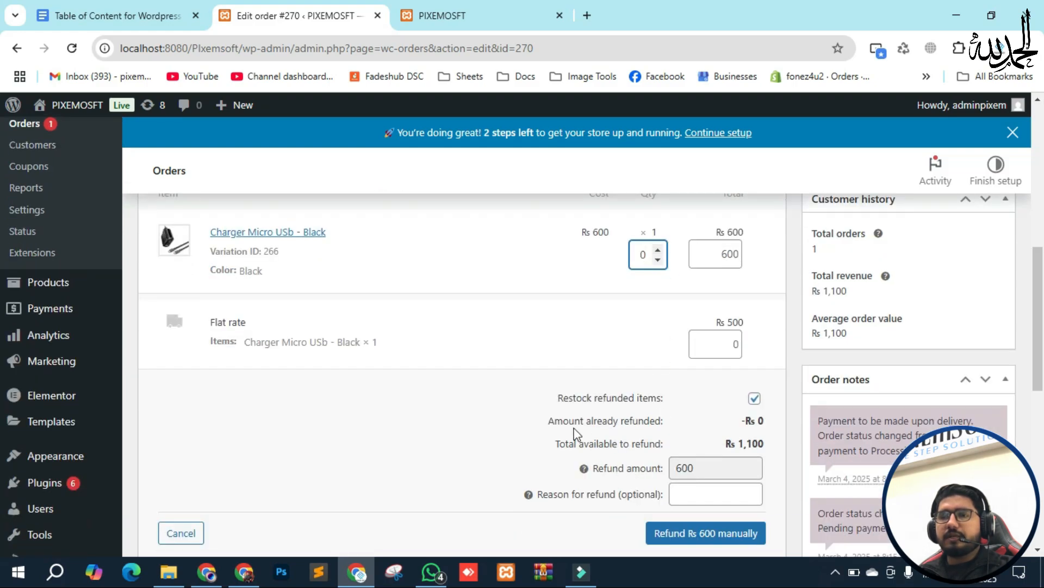
left_click(660, 251)
left_click(729, 251)
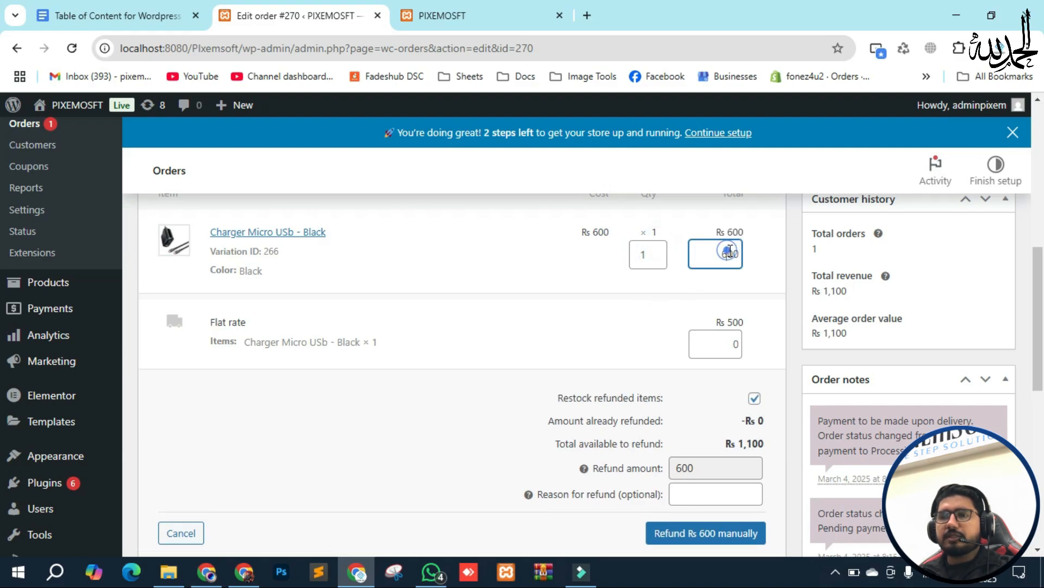
left_click(659, 251)
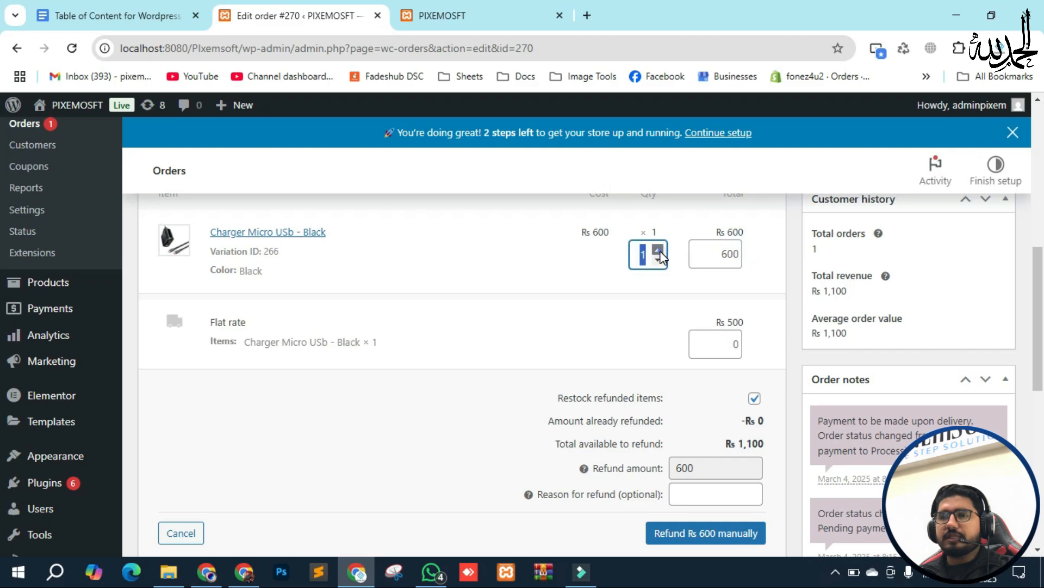
left_click(658, 260)
left_click(658, 250)
left_click(583, 295)
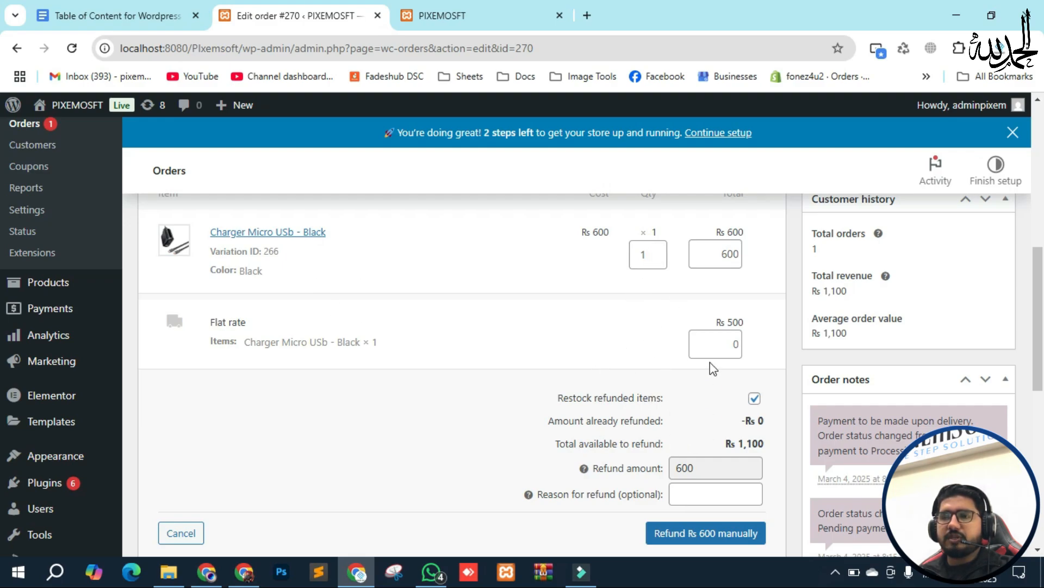
Step: Review the refund entries for the charger and flat-rate shipping, the restock option and the refund amount
scroll(738, 238, "up", 1)
scroll(741, 234, "down", 1)
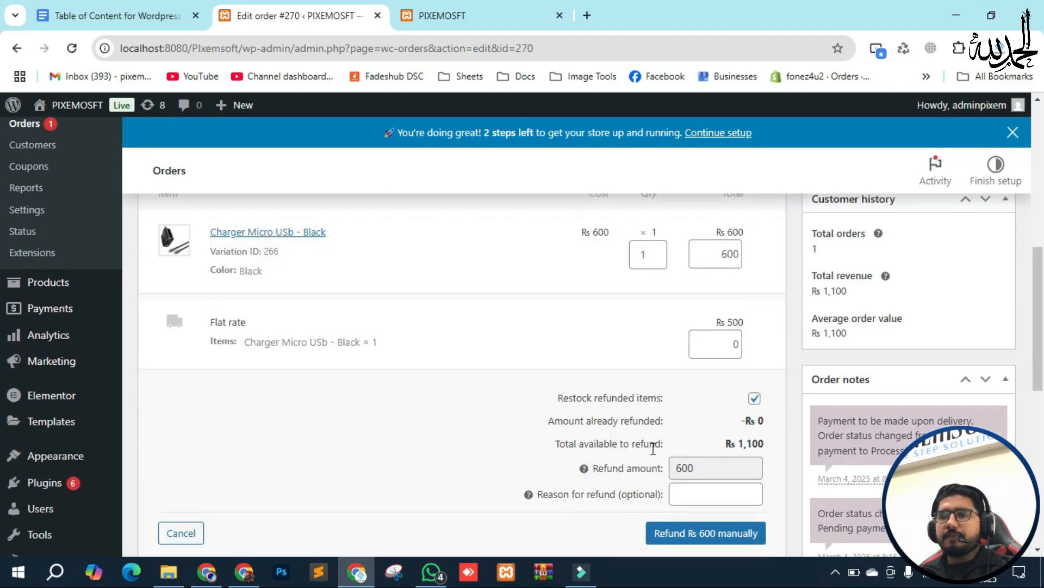
scroll(574, 445, "up", 1)
scroll(572, 449, "up", 1)
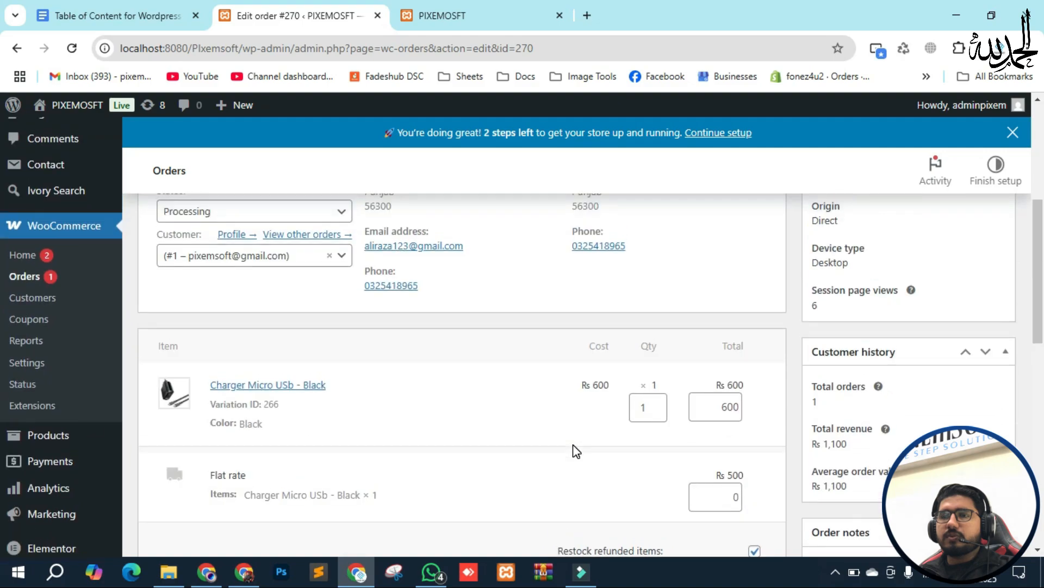
scroll(571, 450, "down", 3)
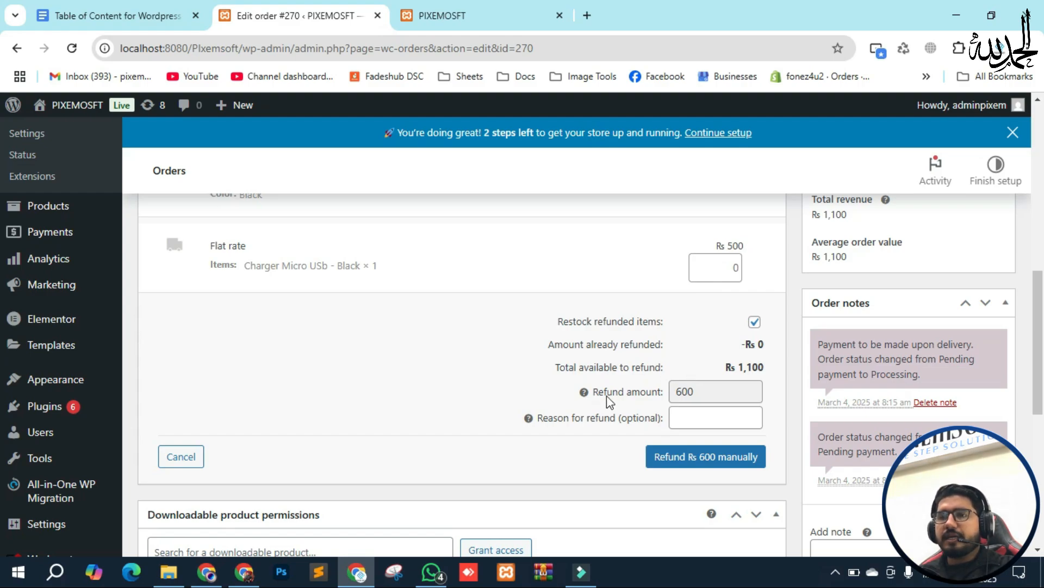
scroll(674, 415, "up", 3)
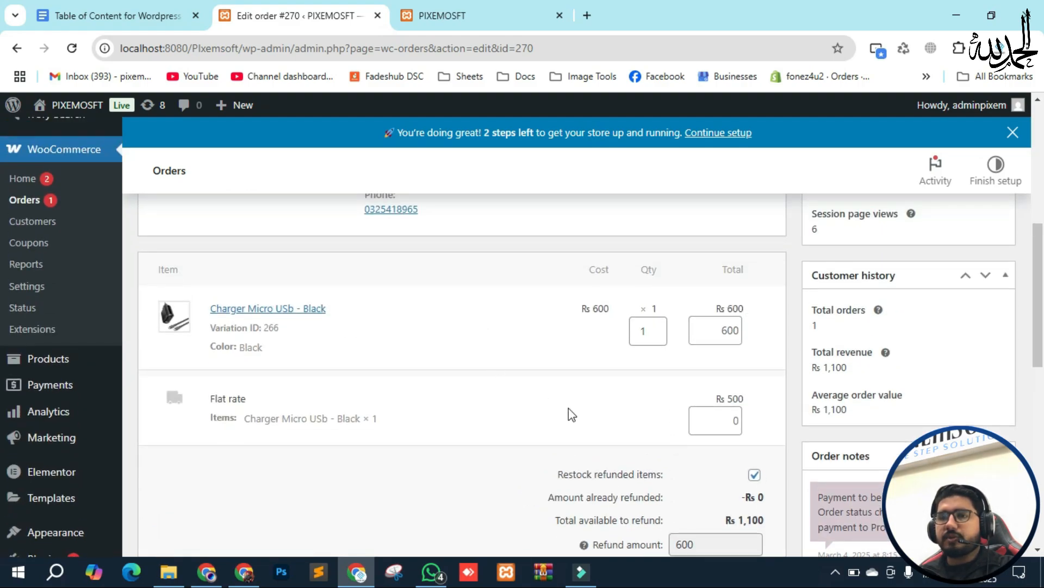
scroll(625, 462, "down", 1)
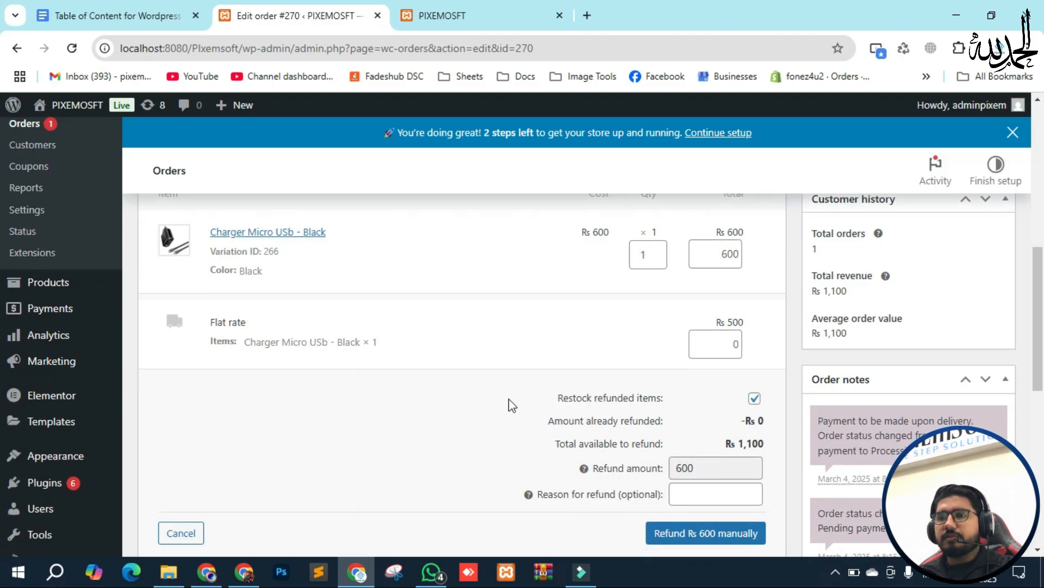
scroll(485, 416, "down", 1)
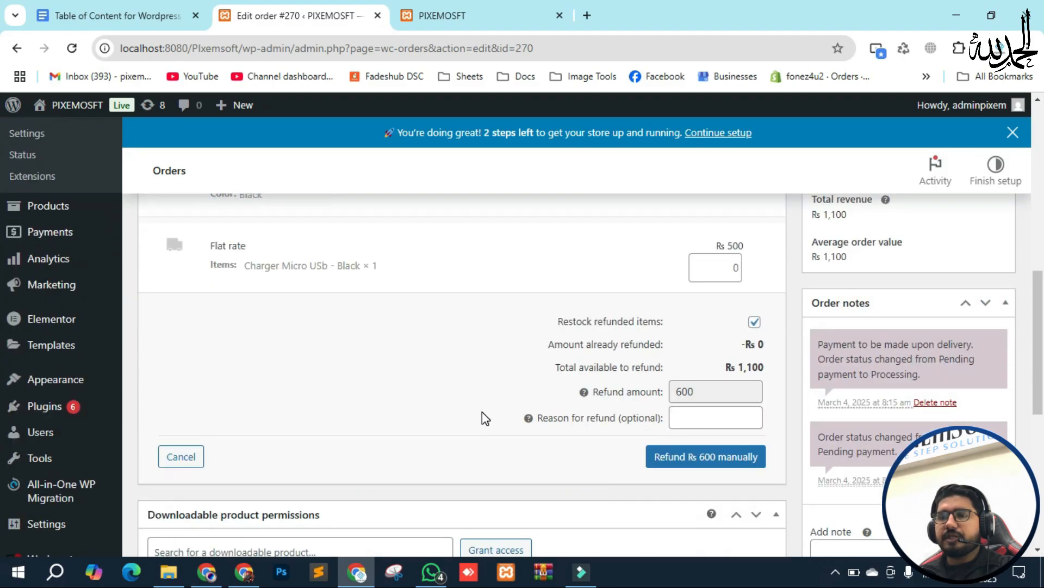
Step: Enter "Out of Stock" as the reason for the refund
left_click(687, 420)
type("Out")
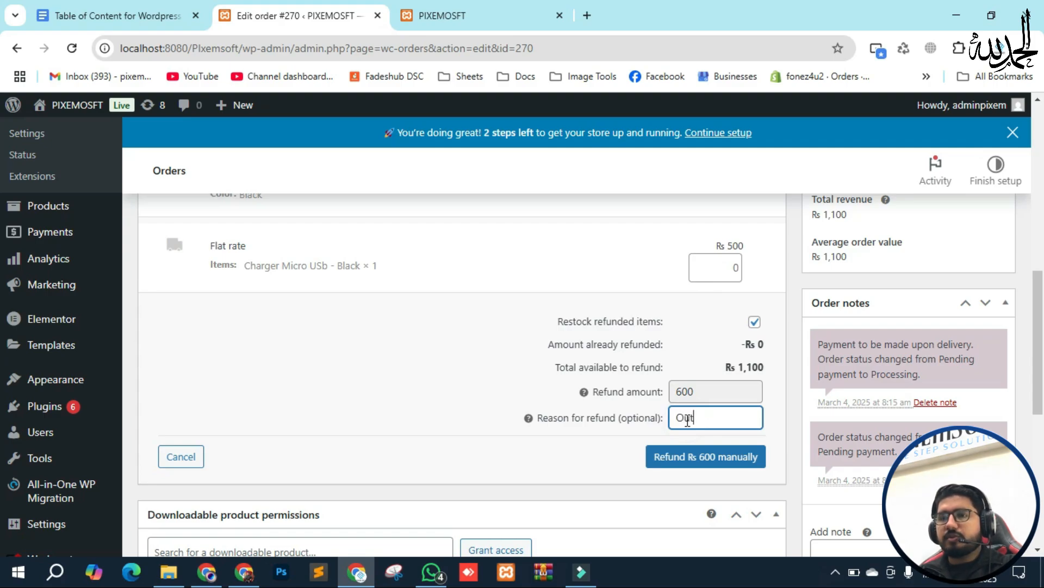
type(" of St")
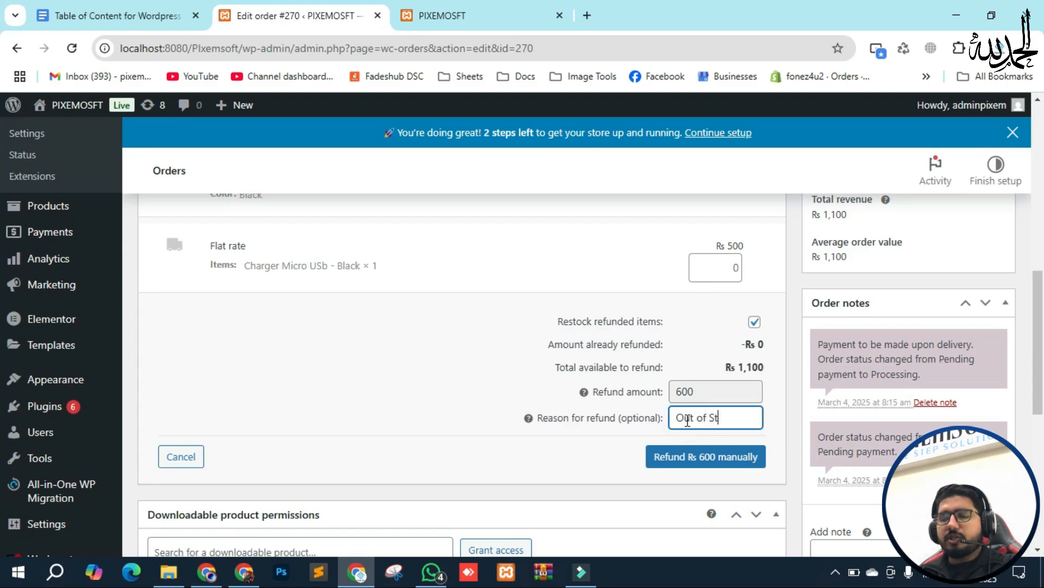
type("ock")
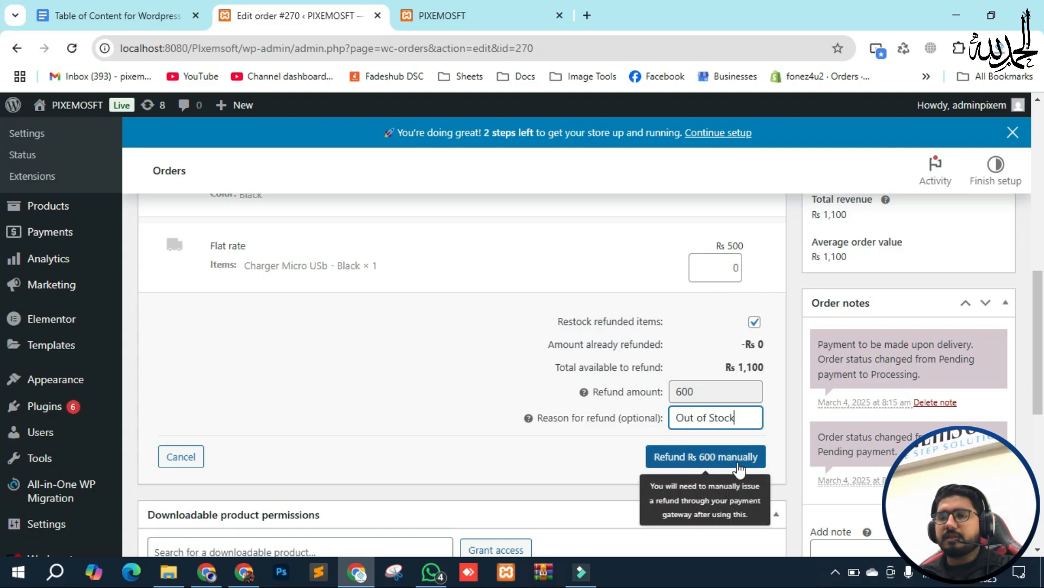
left_click(738, 469)
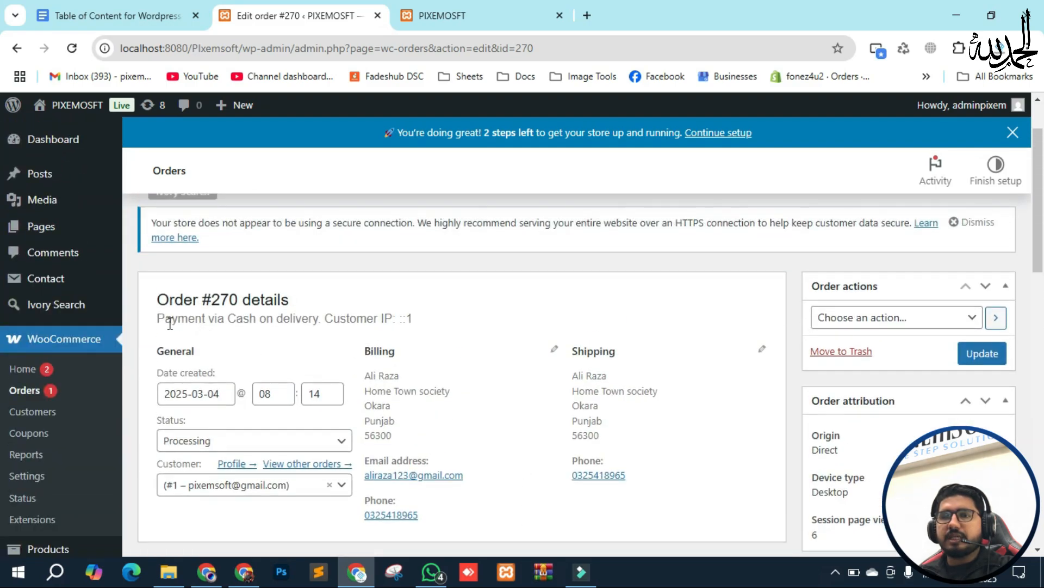
Step: Check the order's payment method in the order details against the manual refund option
left_click_drag(150, 321, 329, 334)
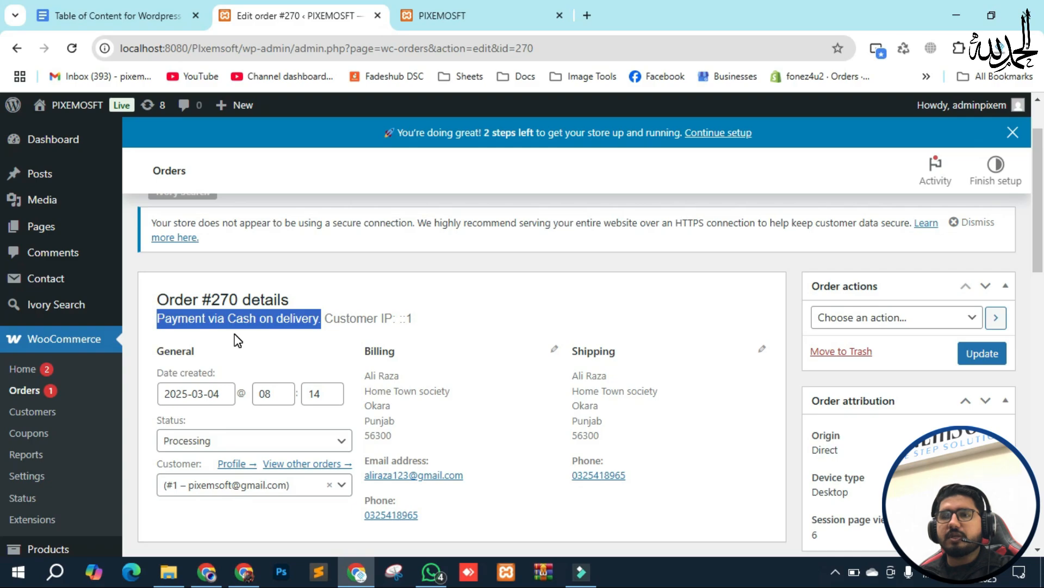
scroll(235, 339, "down", 15)
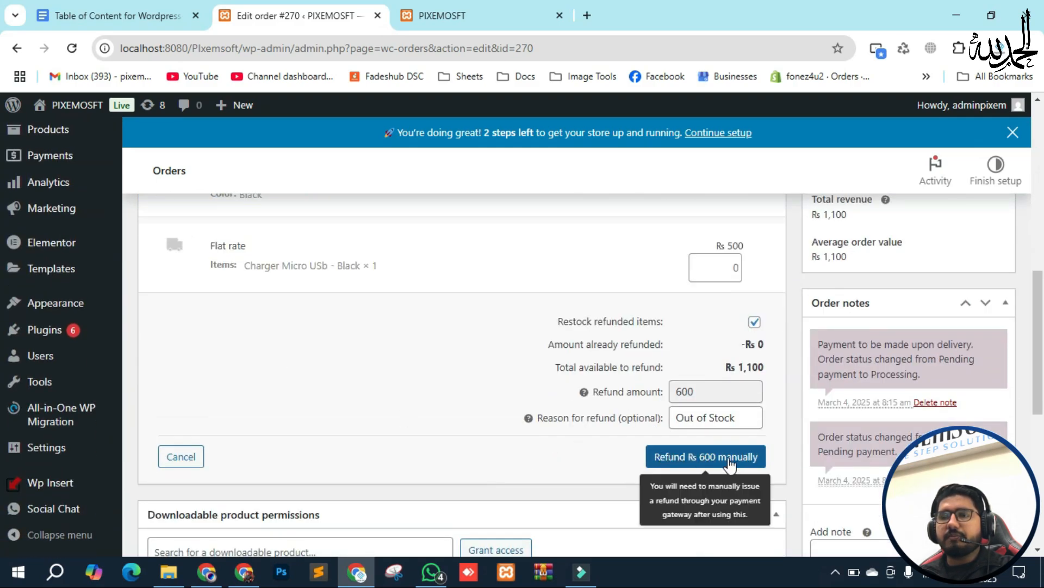
scroll(333, 435, "up", 15)
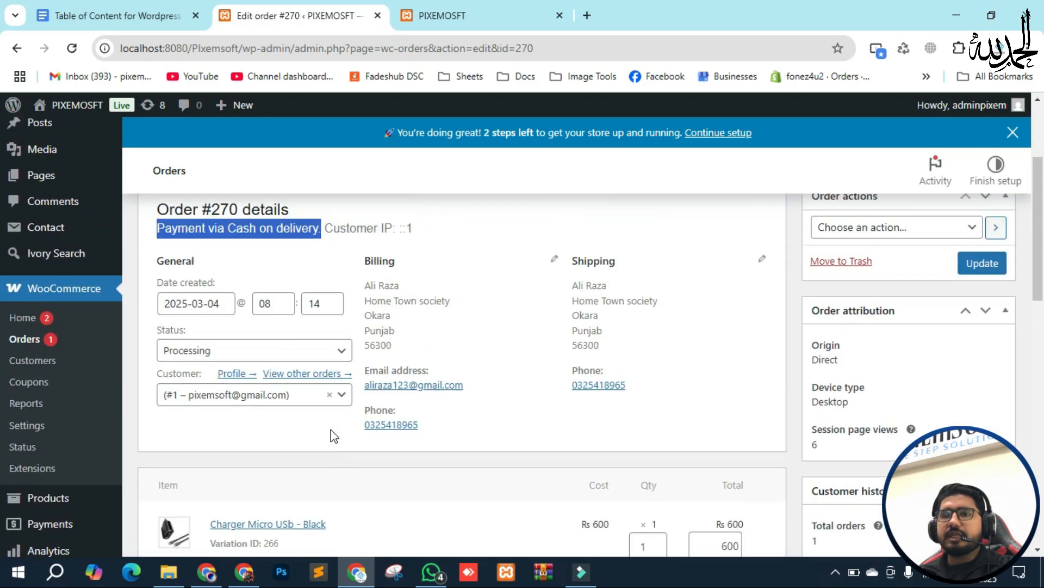
scroll(333, 435, "up", 2)
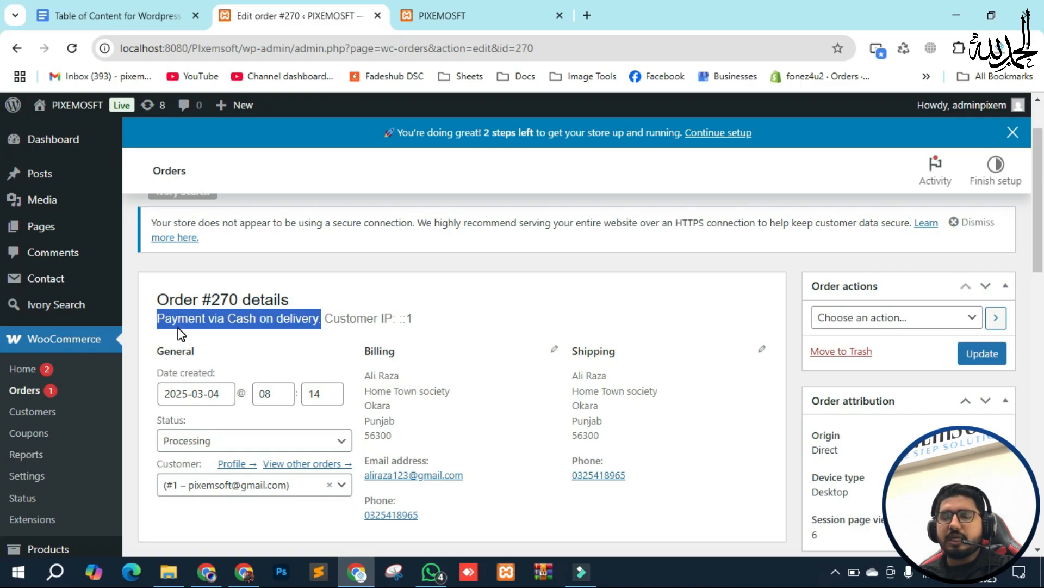
scroll(474, 376, "down", 15)
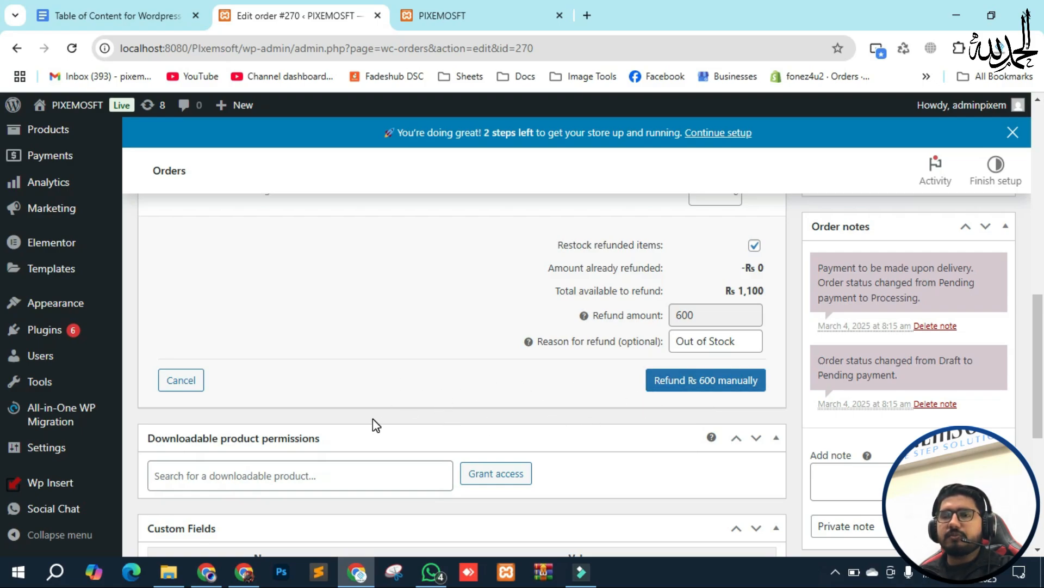
scroll(373, 430, "up", 2)
scroll(373, 433, "up", 5)
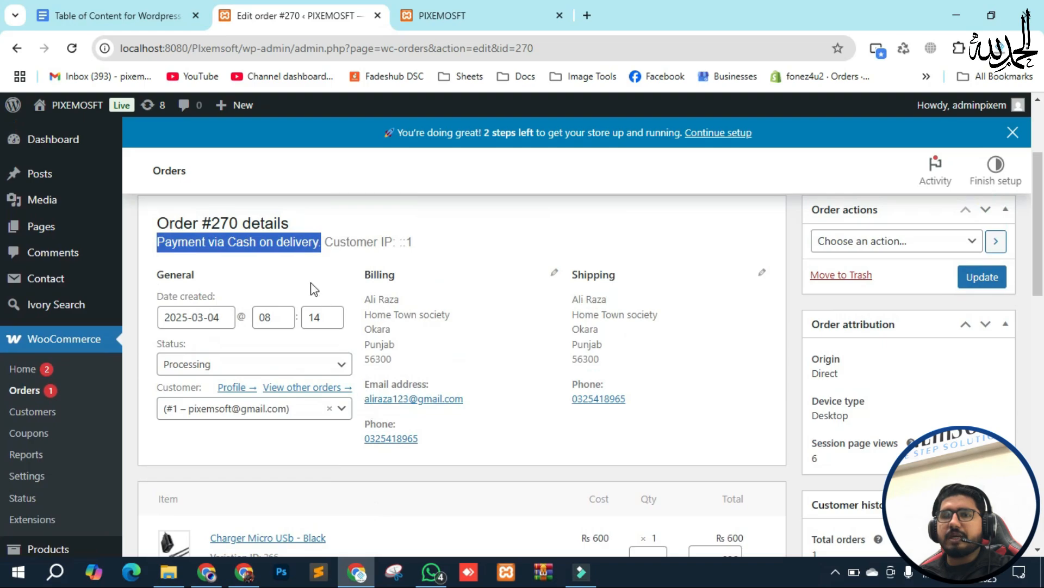
left_click(229, 245)
scroll(486, 428, "down", 6)
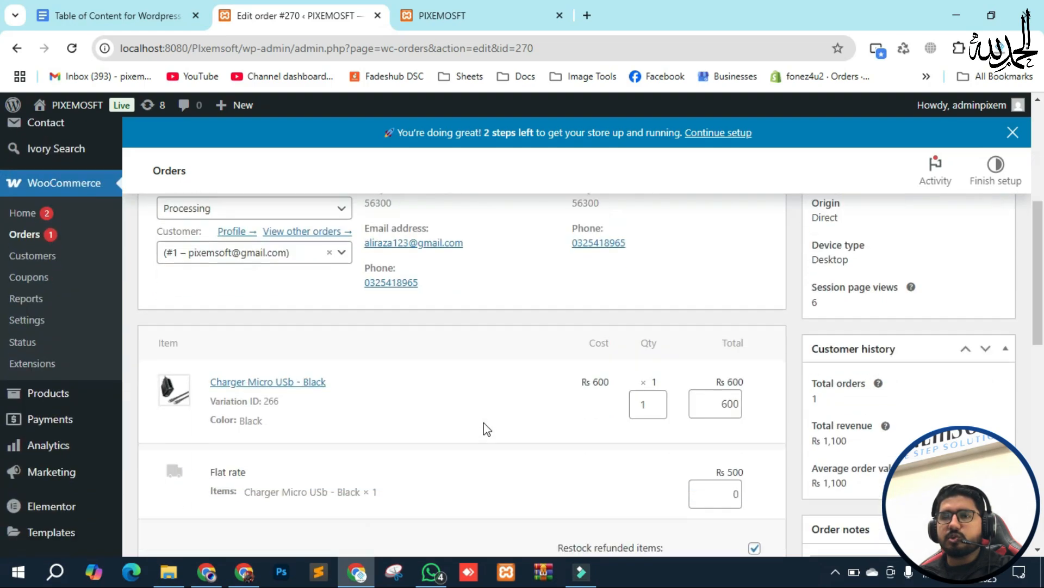
scroll(486, 428, "down", 1)
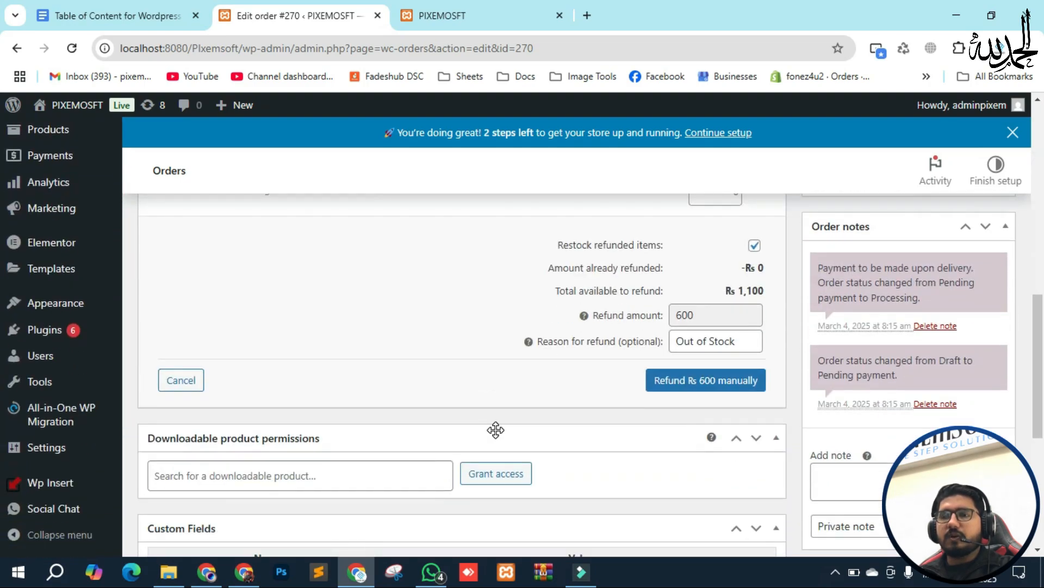
Step: Process the Rs 600 manual refund, then check the refund entry and the updated order totals
left_click(701, 381)
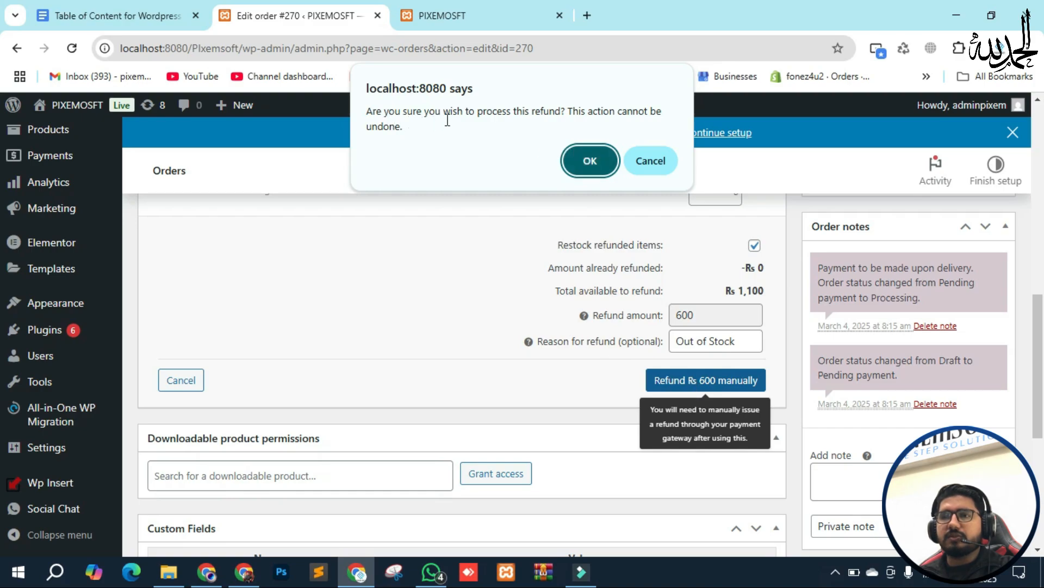
left_click(590, 161)
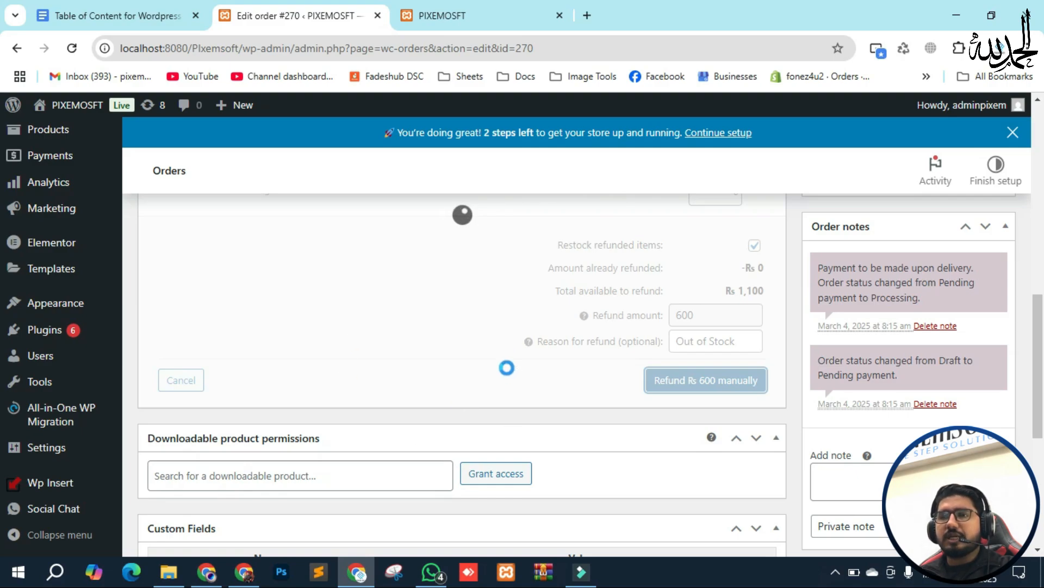
scroll(506, 368, "up", 4)
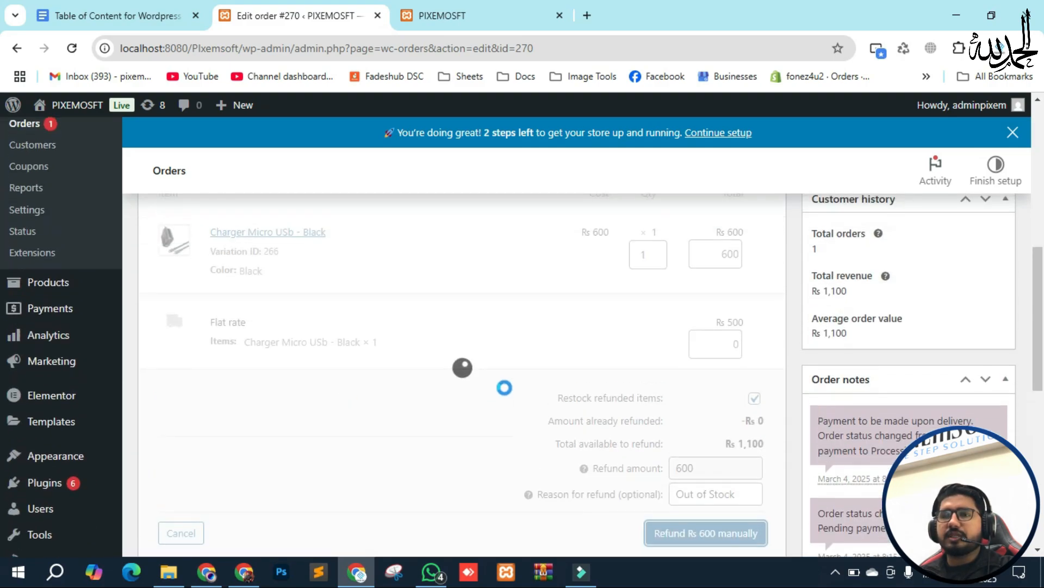
scroll(505, 387, "up", 3)
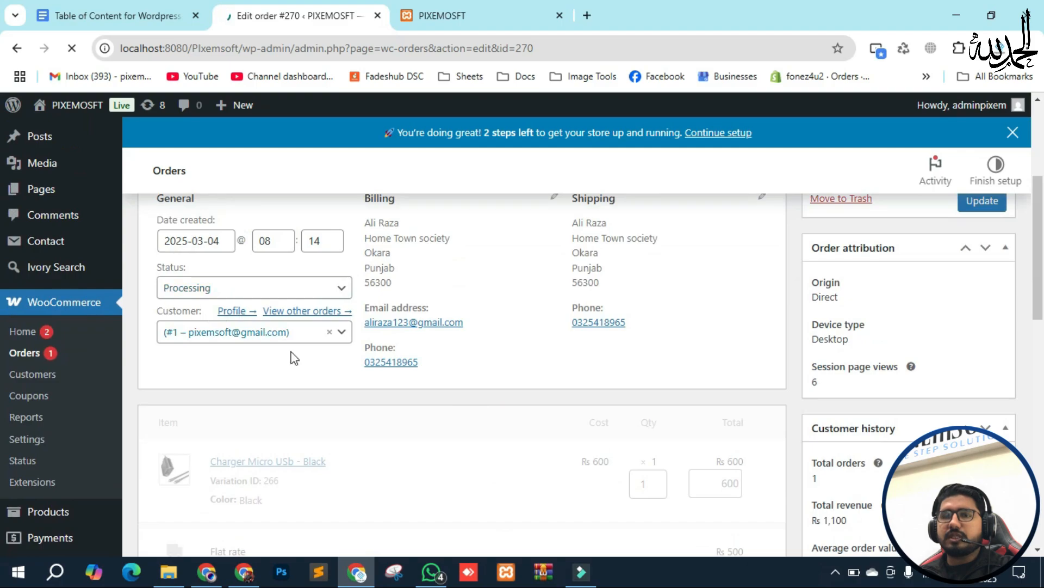
scroll(448, 448, "down", 5)
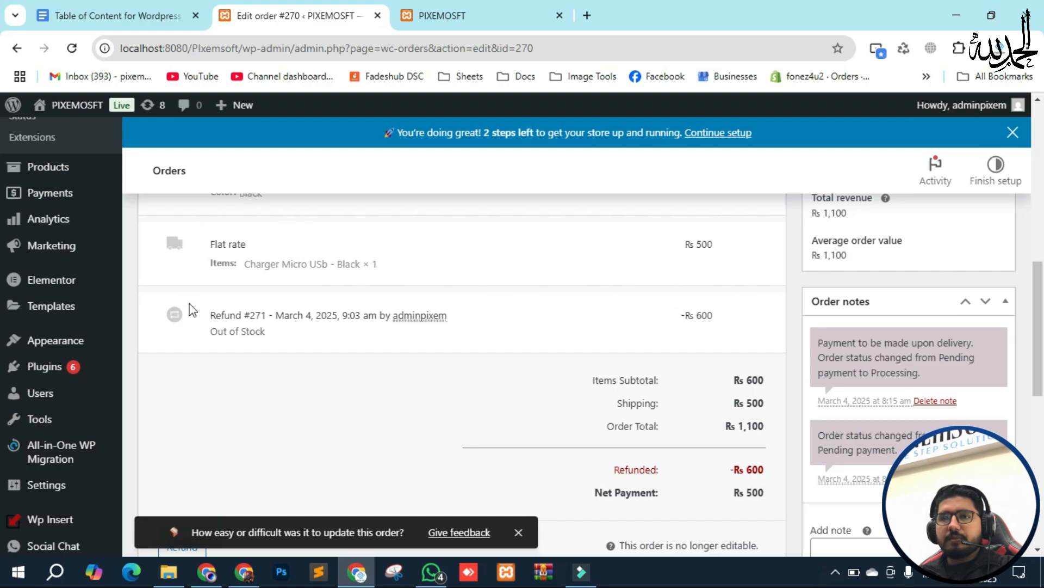
scroll(759, 399, "down", 3)
scroll(536, 380, "up", 3)
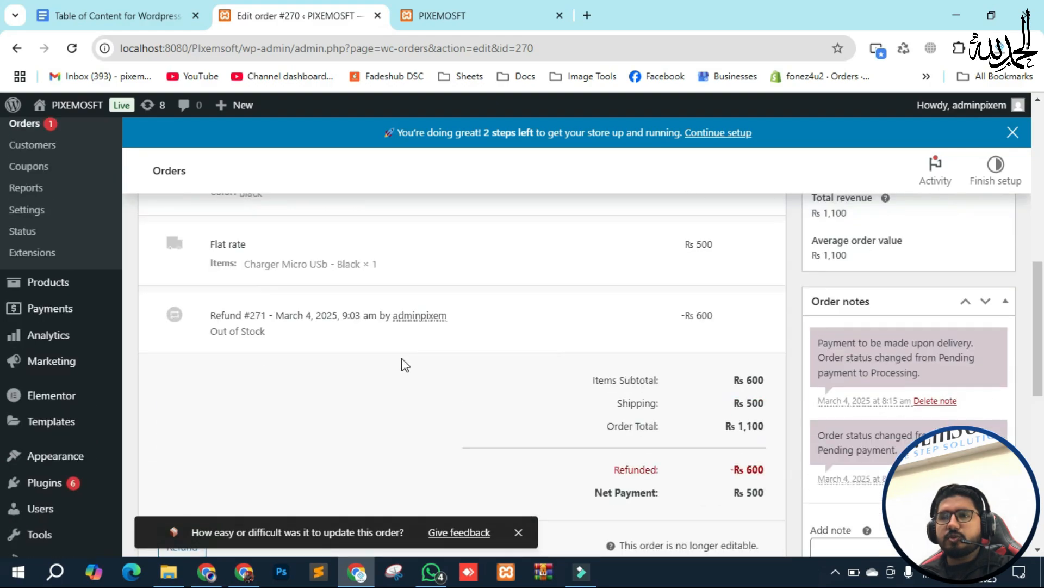
scroll(744, 430, "down", 3)
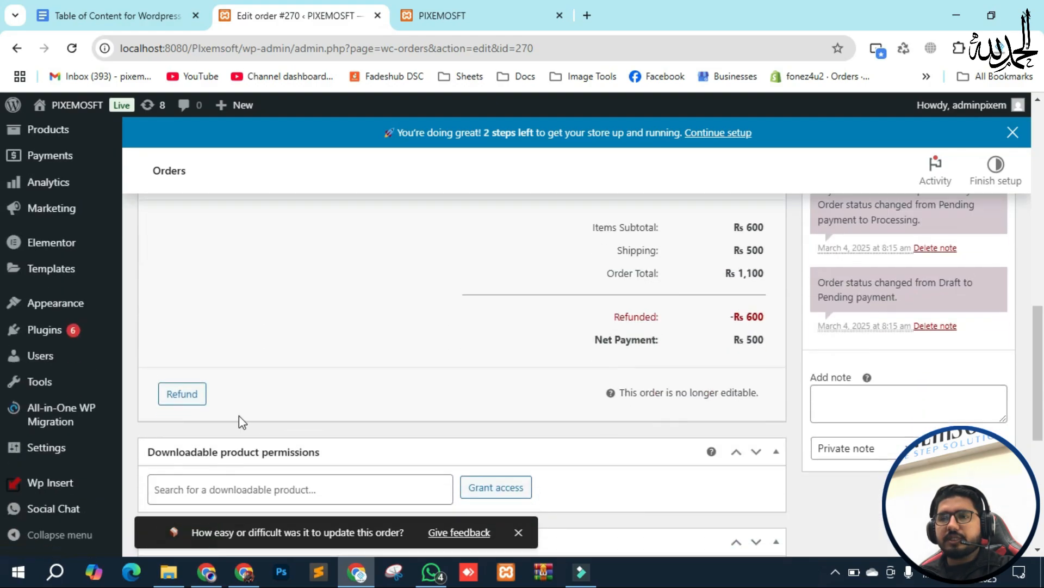
Step: Update the order with the status Refunded and check how its status appears in the orders list
scroll(450, 419, "up", 10)
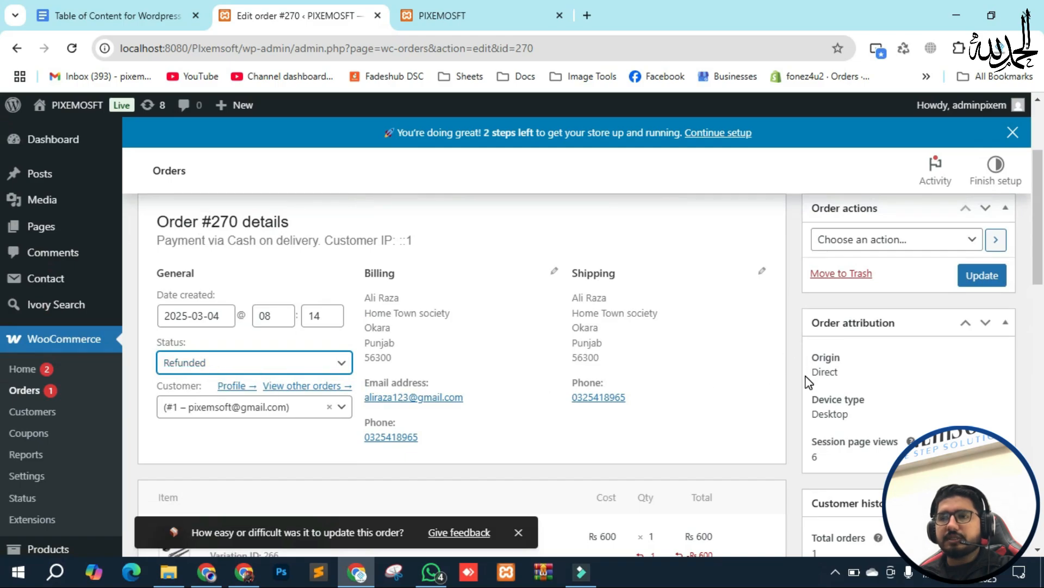
scroll(811, 381, "up", 1)
left_click(982, 352)
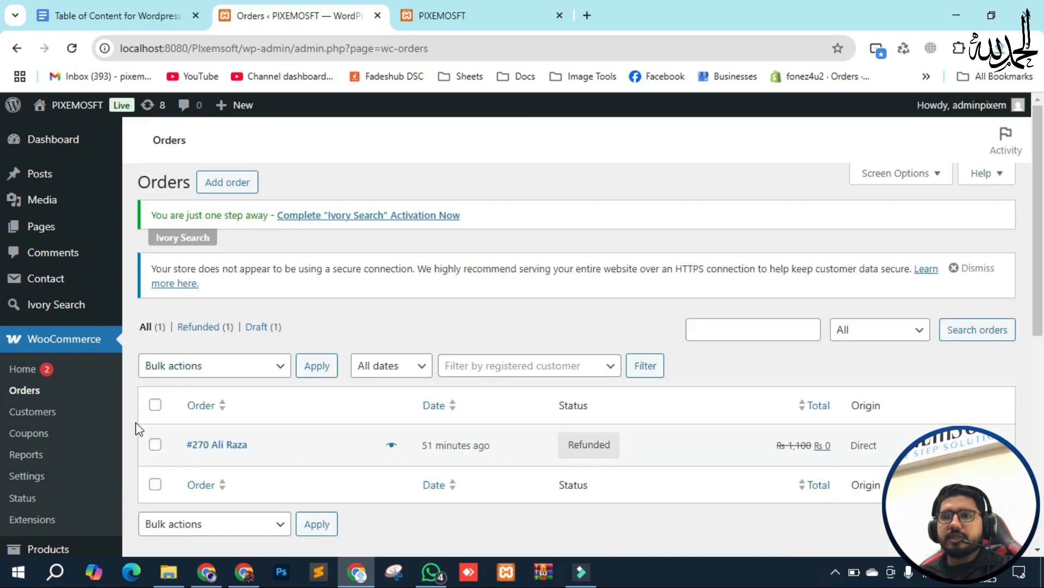
scroll(139, 429, "down", 1)
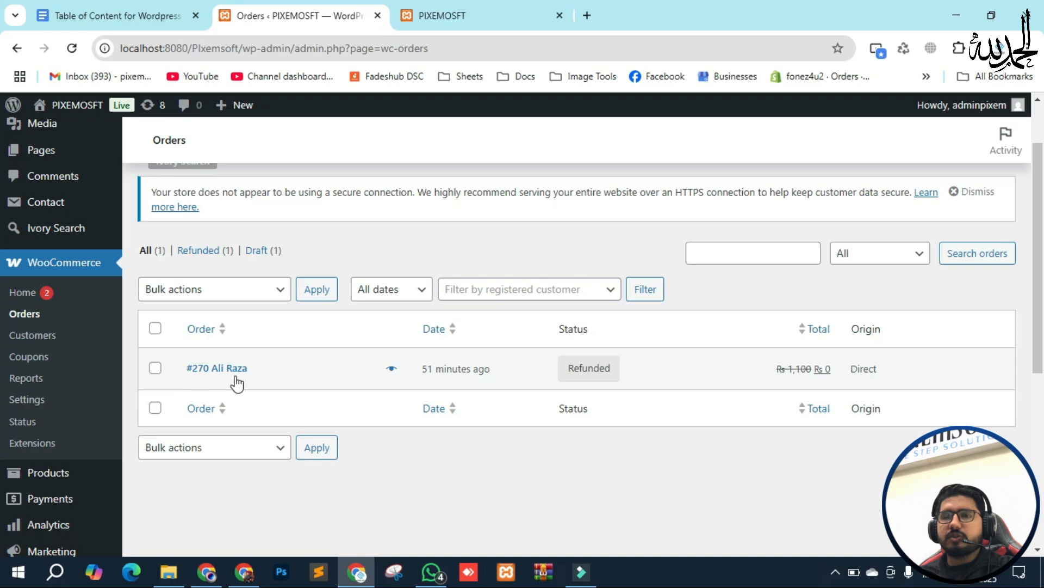
mouse_move(569, 379)
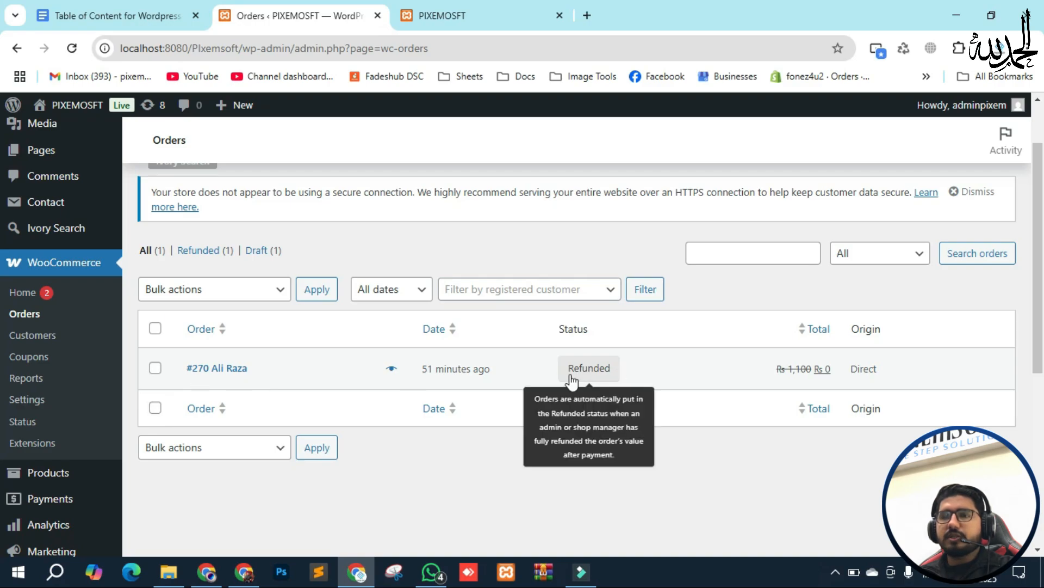